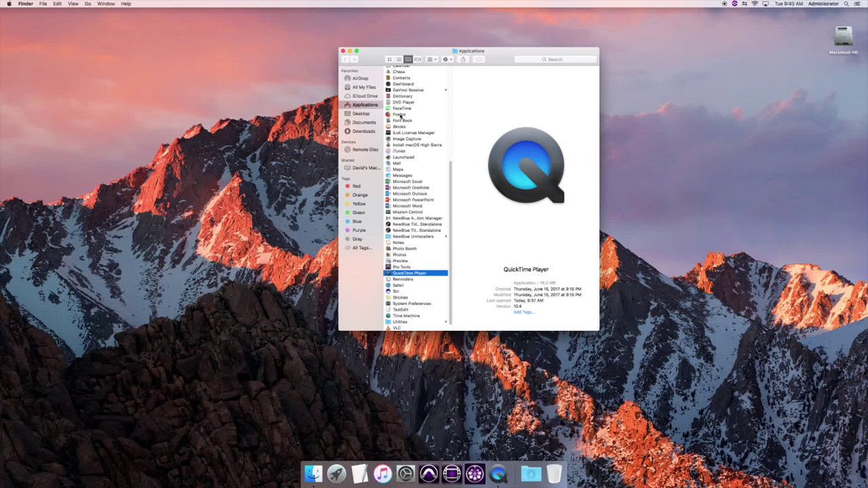
Select Firefox in the Applications folder and nudge the Finder window slightly left.
left_click(400, 115)
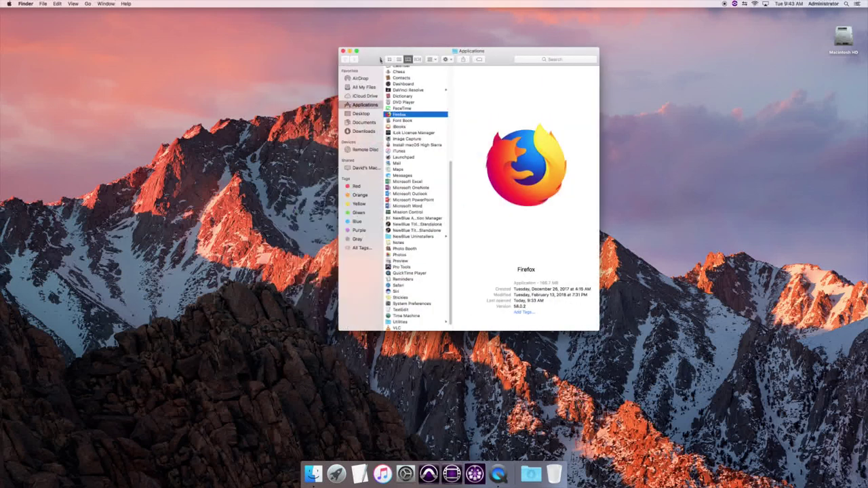
left_click_drag(401, 115, 349, 117)
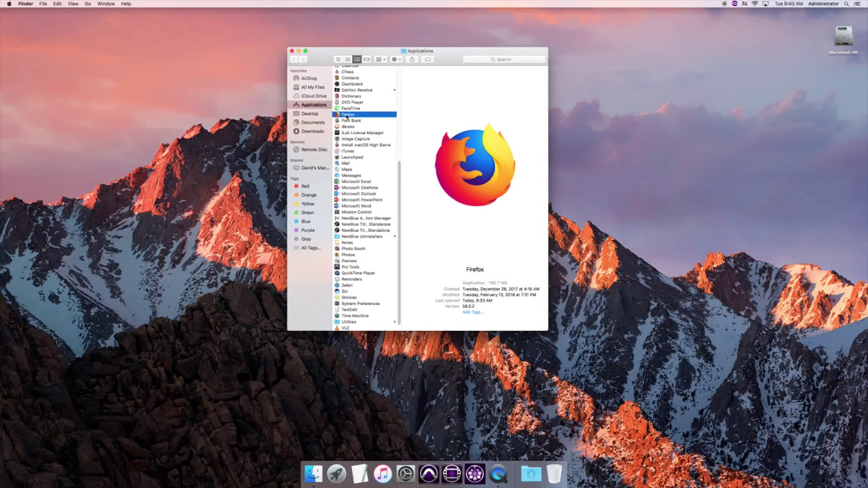
Launch Firefox, dismiss the default-browser prompt, and go to brooklyn.webcheckout.net.
double_click(345, 116)
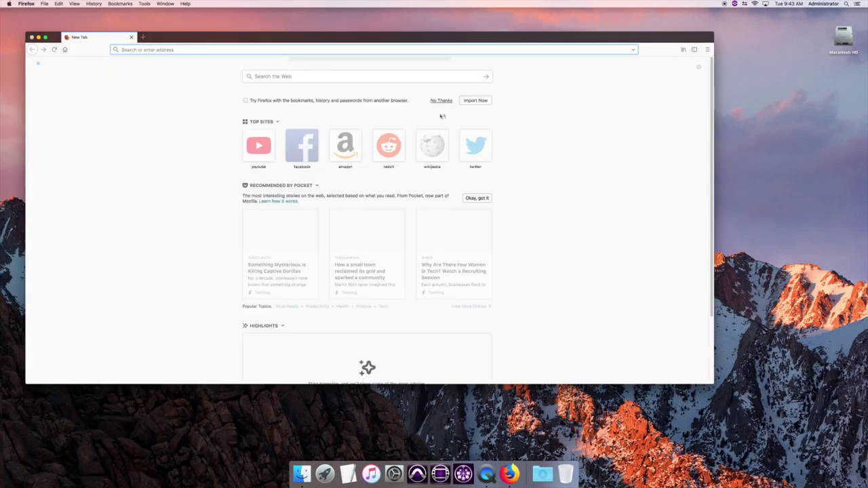
left_click(349, 95)
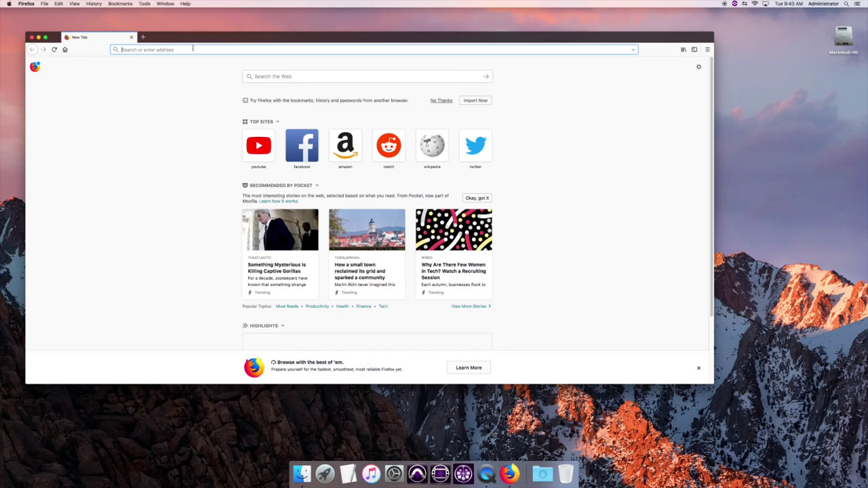
type("brook")
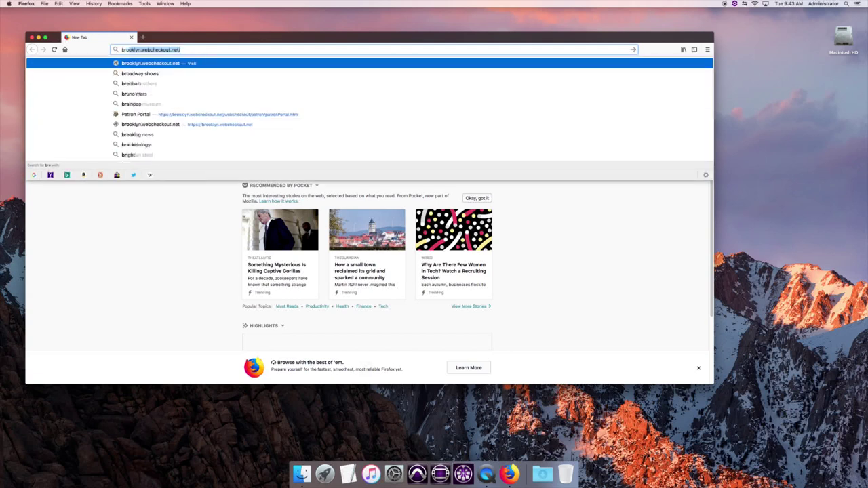
type("lyn.web")
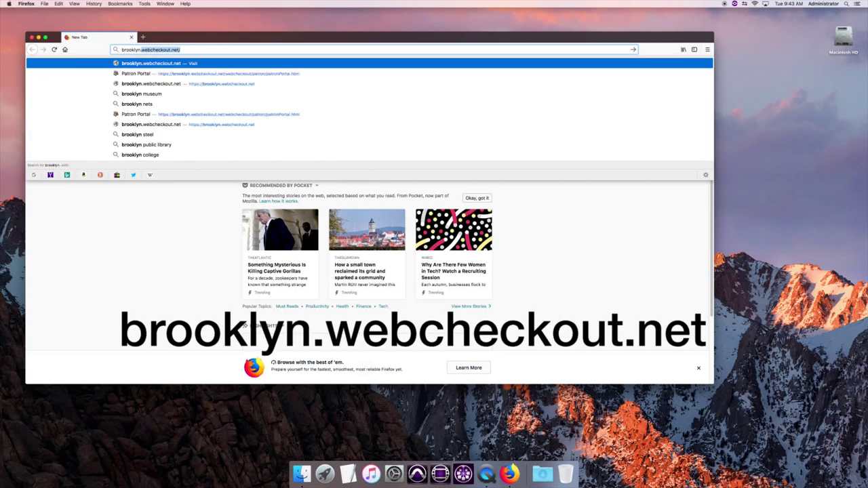
type("check")
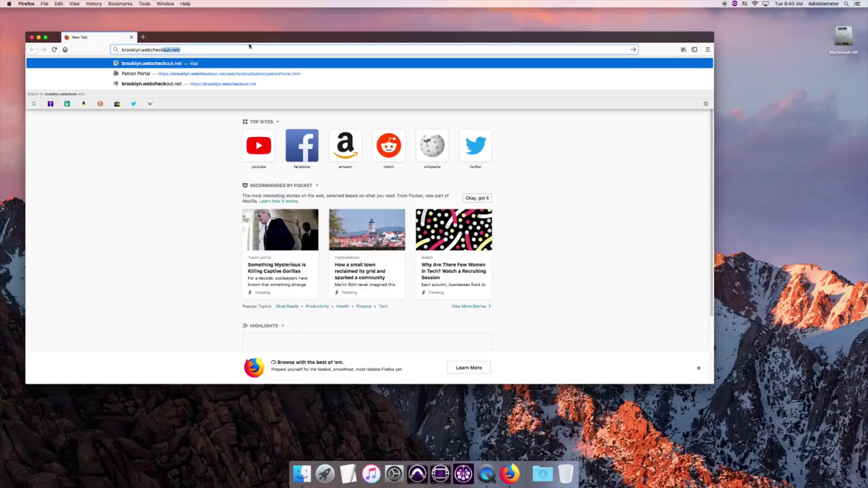
left_click(201, 50)
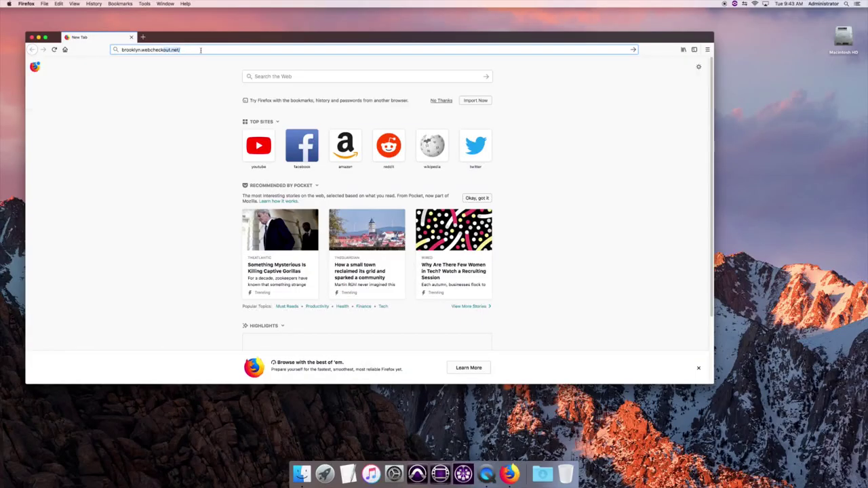
key("Return")
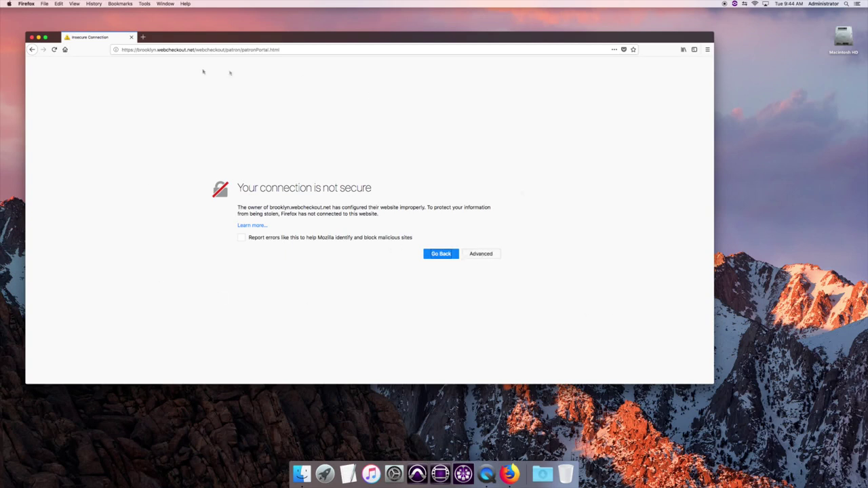
Add and confirm a security exception for the site's untrusted certificate.
left_click(486, 256)
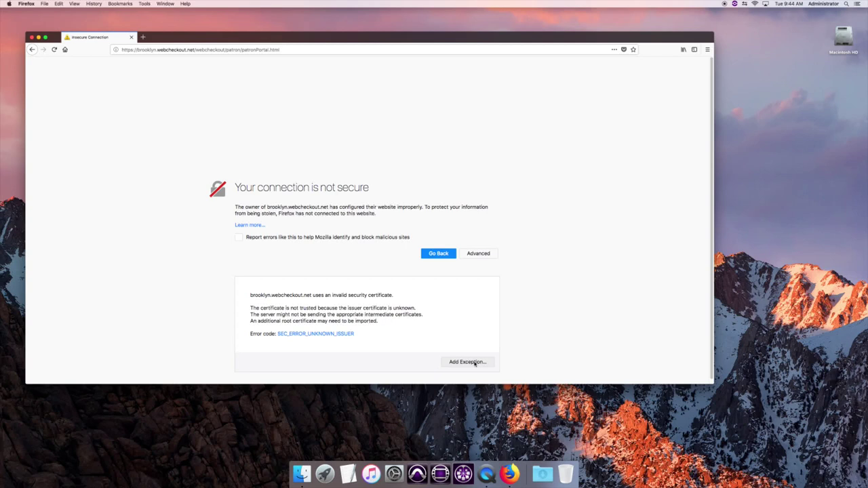
left_click(474, 363)
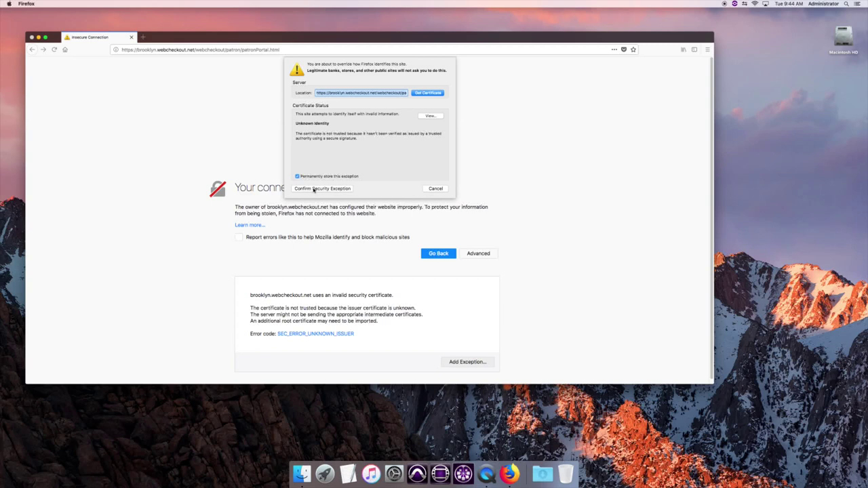
left_click(315, 189)
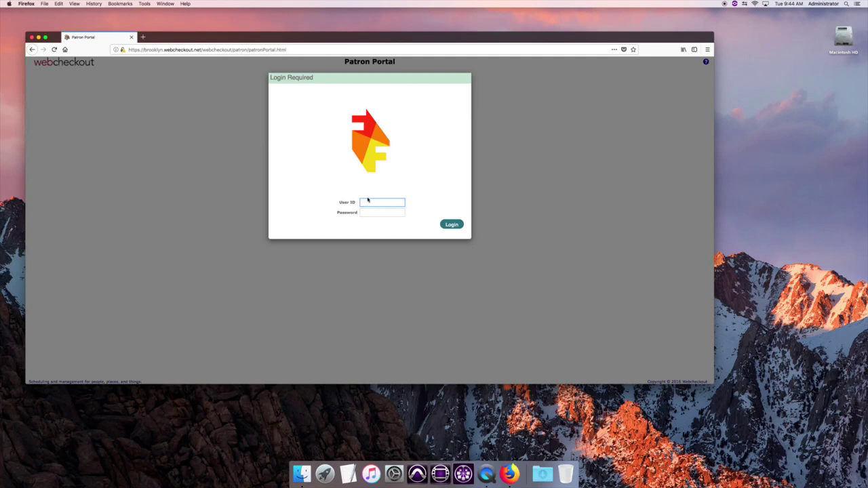
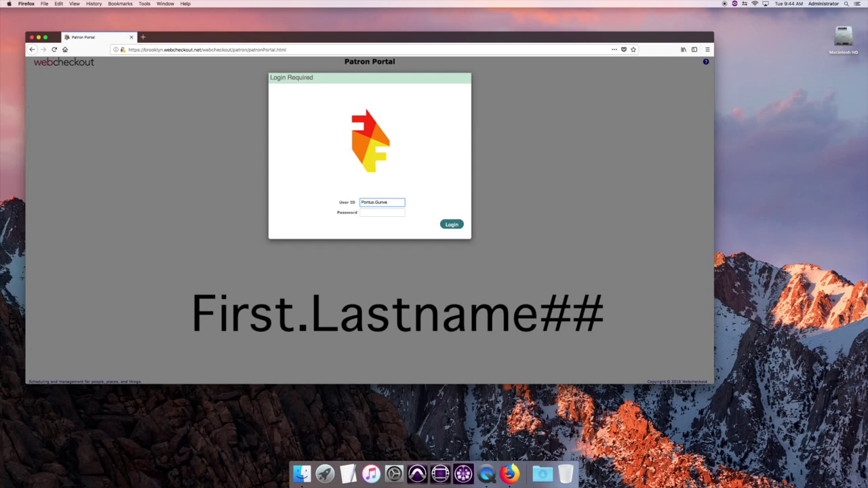
Log in with the user ID and password, then choose the Post Production Checkout Center.
left_click(382, 212)
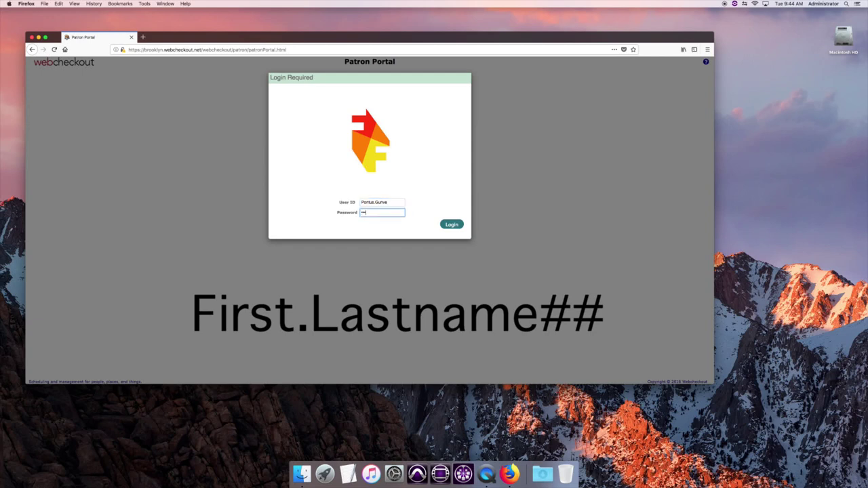
type("••••••")
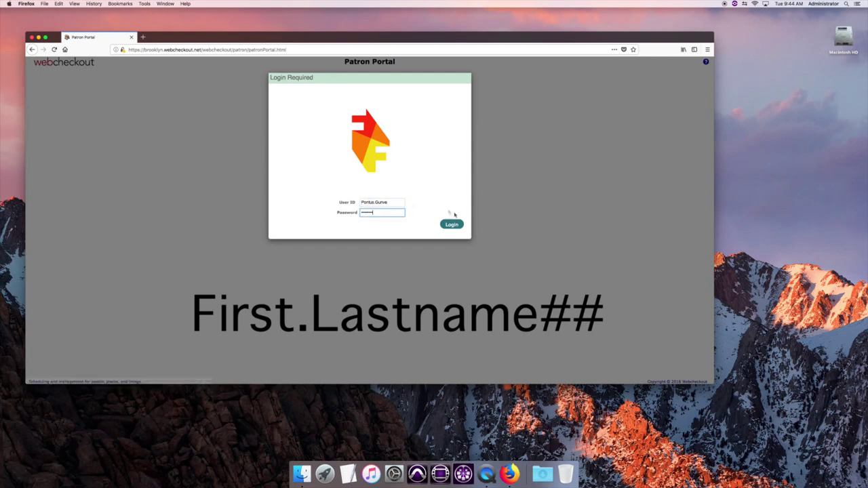
left_click(459, 227)
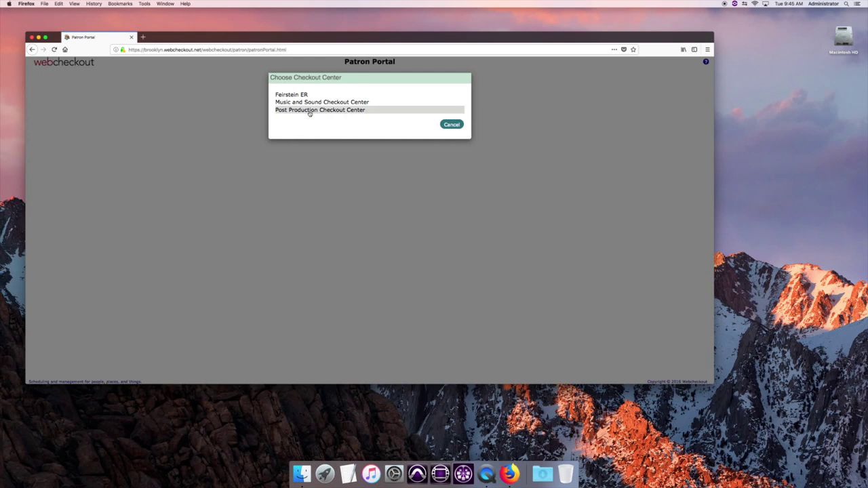
left_click(309, 110)
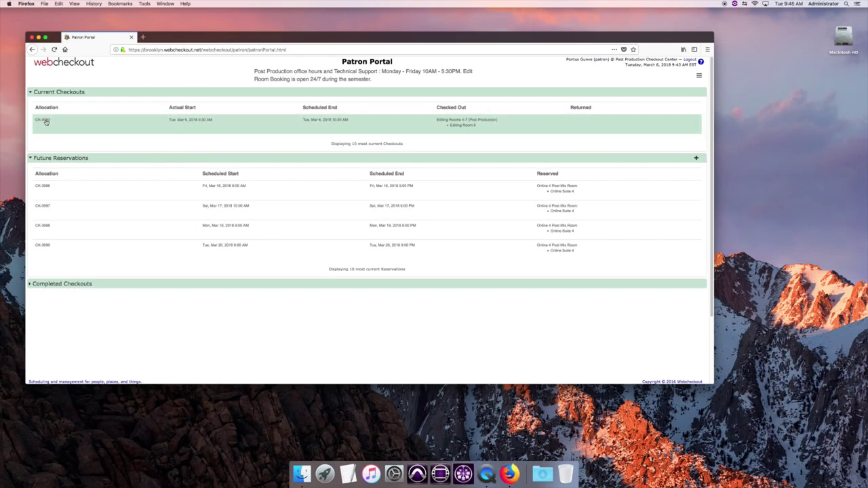
Glance at checkout CK-4063, collapse Current Checkouts, and open reservation CK-3996.
left_click(195, 122)
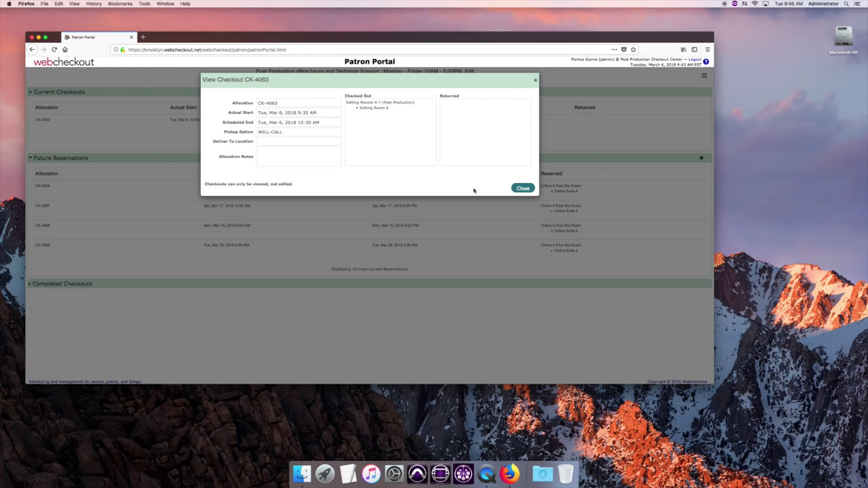
left_click(523, 188)
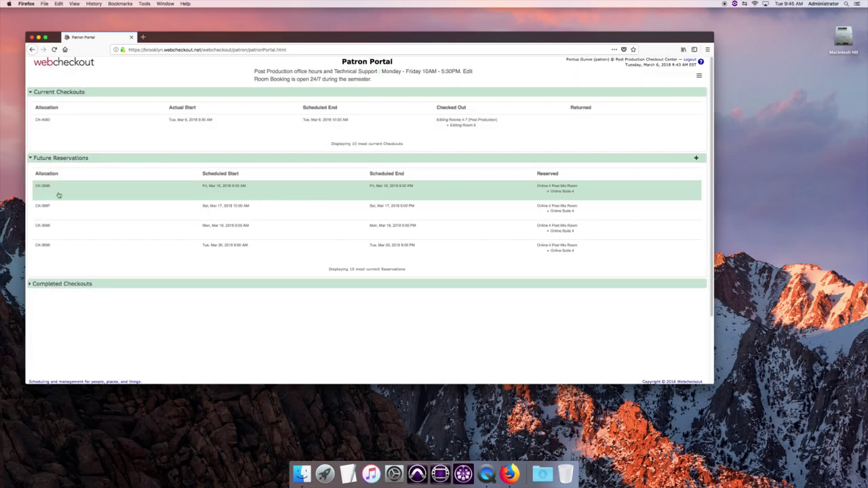
left_click(71, 91)
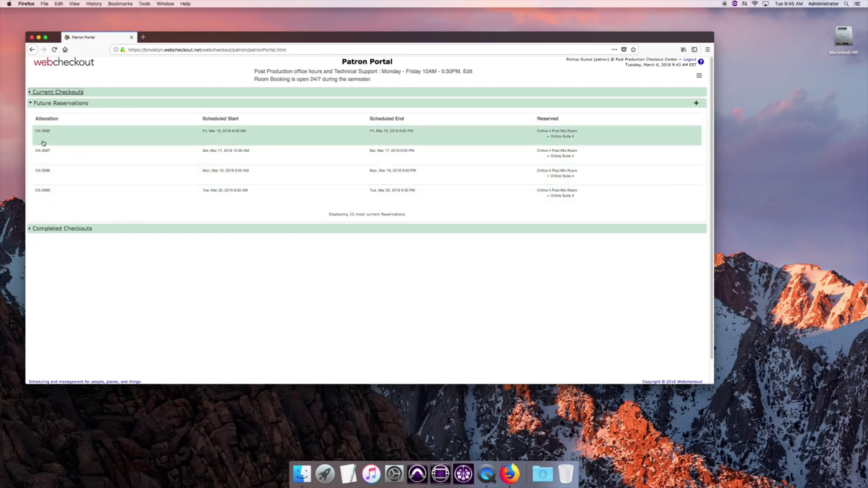
left_click(220, 133)
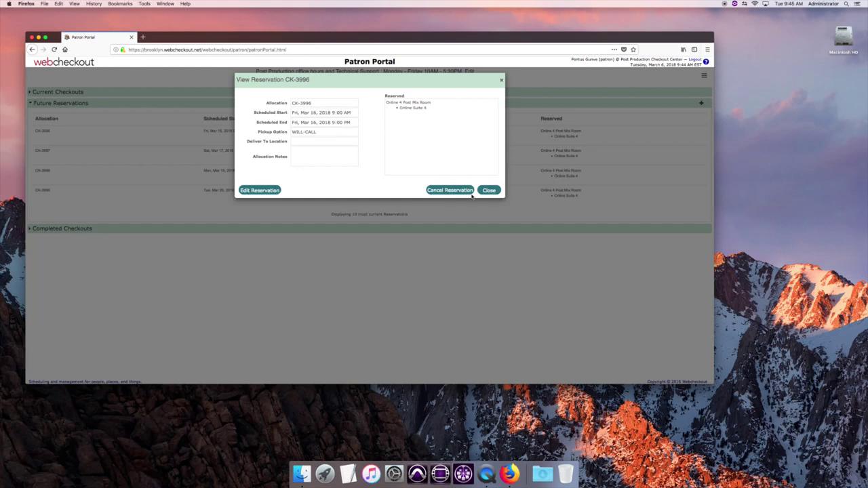
Close the CK-3996 details and choose New Reservation from the menu.
left_click(490, 190)
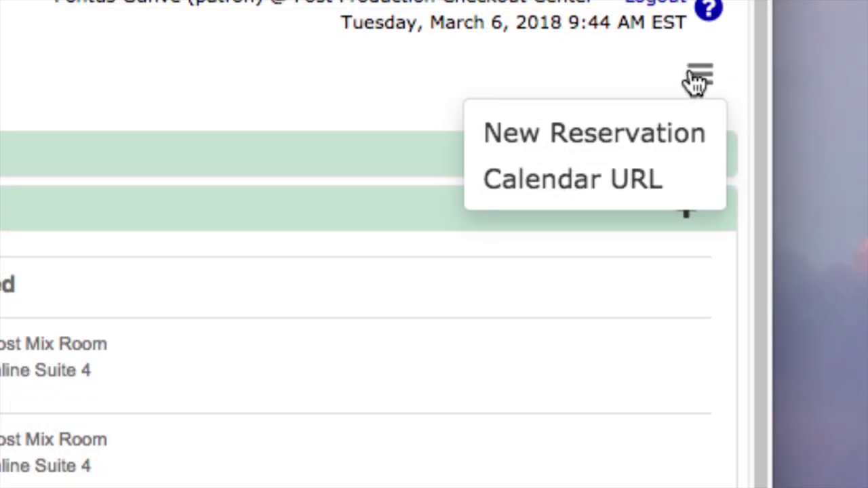
left_click(593, 133)
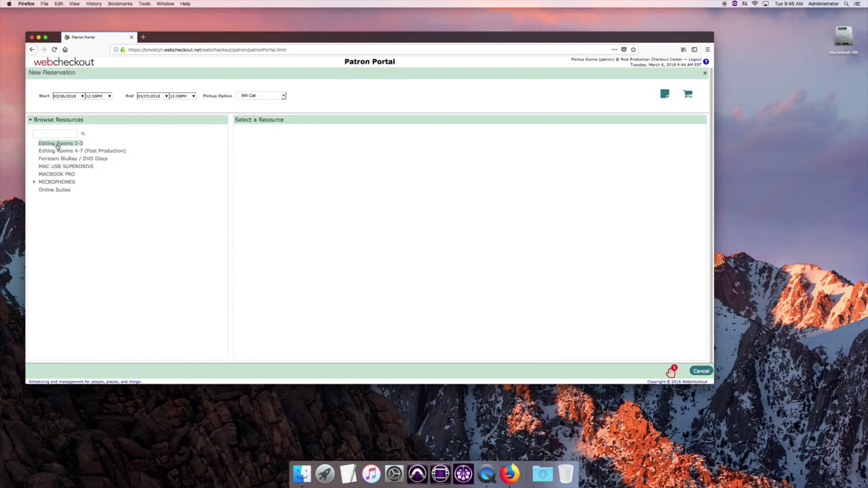
Reserve Editing Room 3 for 03/06/2018, 2:00PM–5:00PM, and review the cart.
left_click(57, 144)
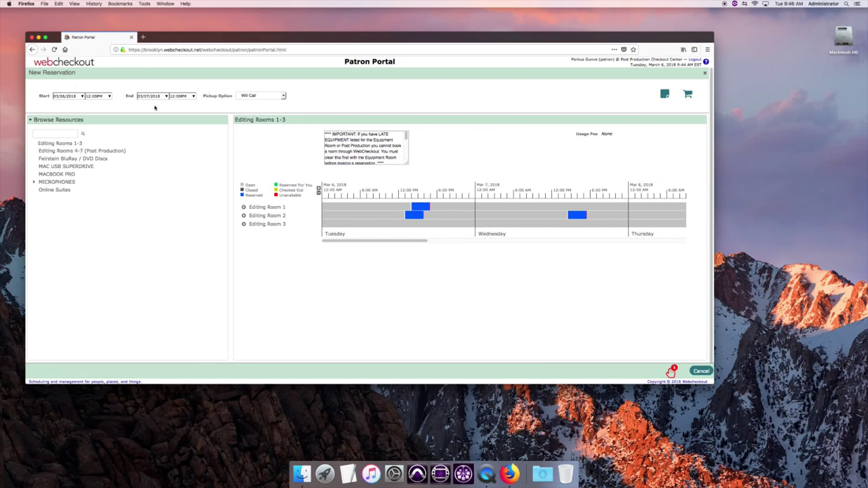
left_click(157, 97)
left_click(165, 133)
left_click(104, 96)
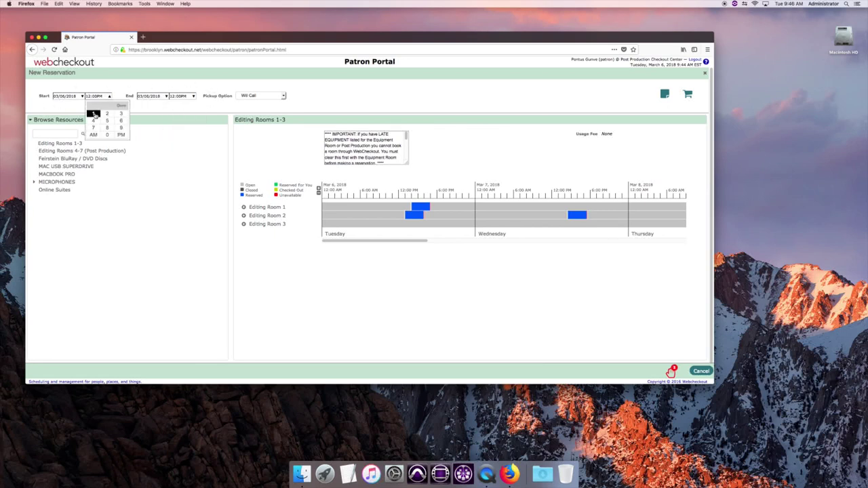
left_click(106, 113)
left_click(119, 135)
left_click(194, 97)
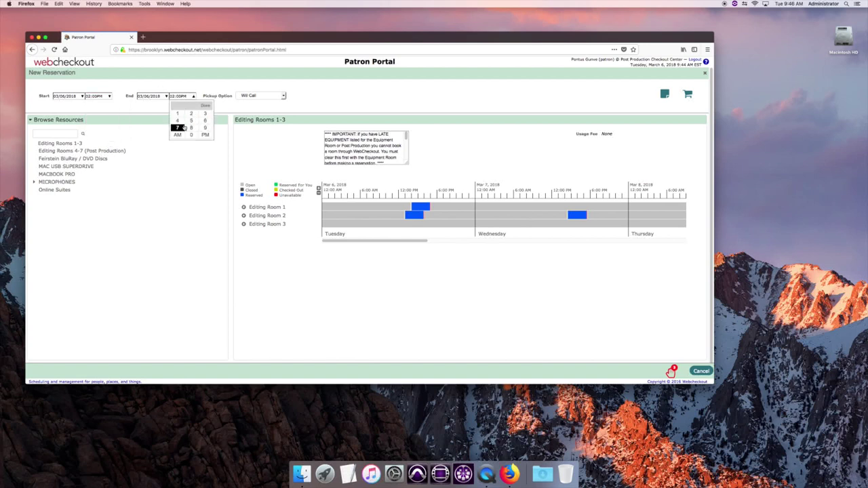
left_click(191, 120)
left_click(191, 135)
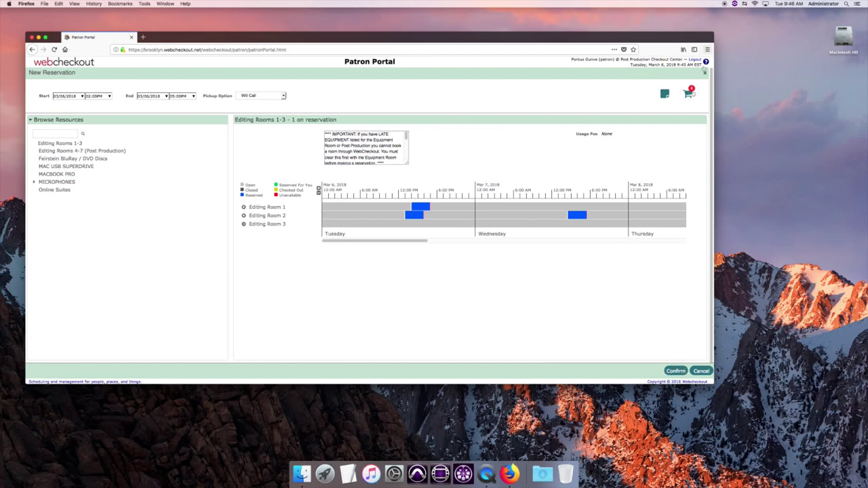
left_click(688, 97)
mouse_move(415, 215)
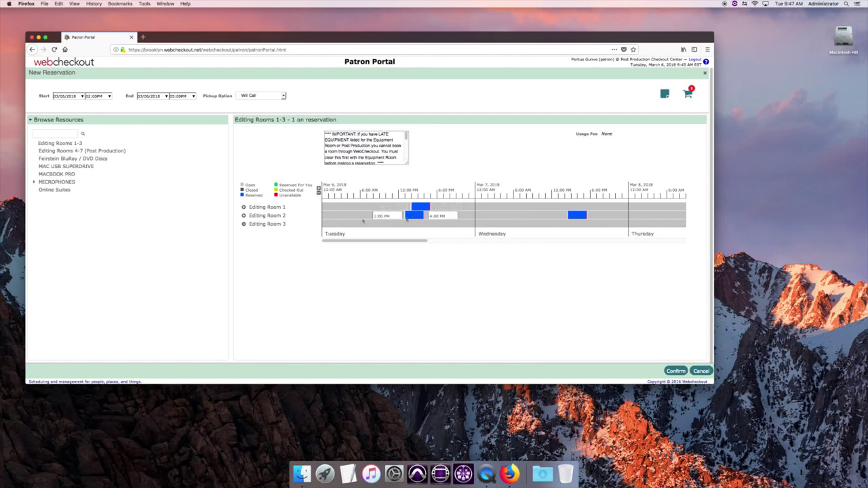
left_click(244, 217)
left_click(674, 371)
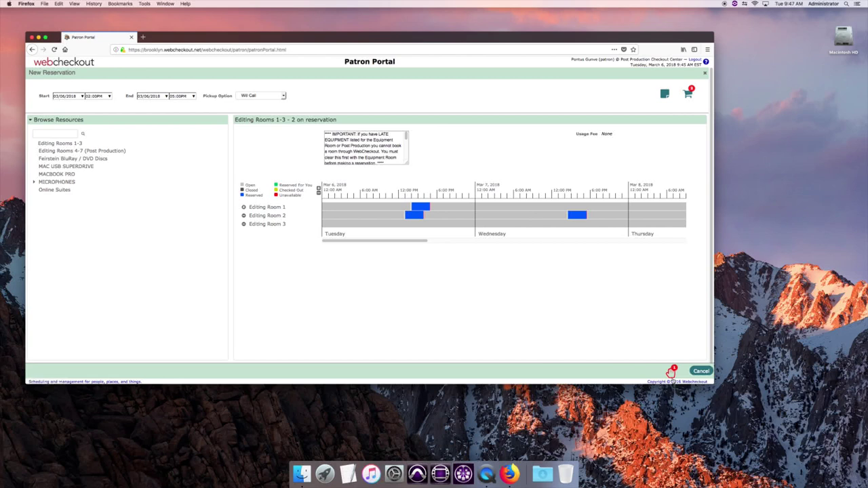
left_click(672, 371)
left_click_drag(373, 242, 207, 223)
left_click(690, 94)
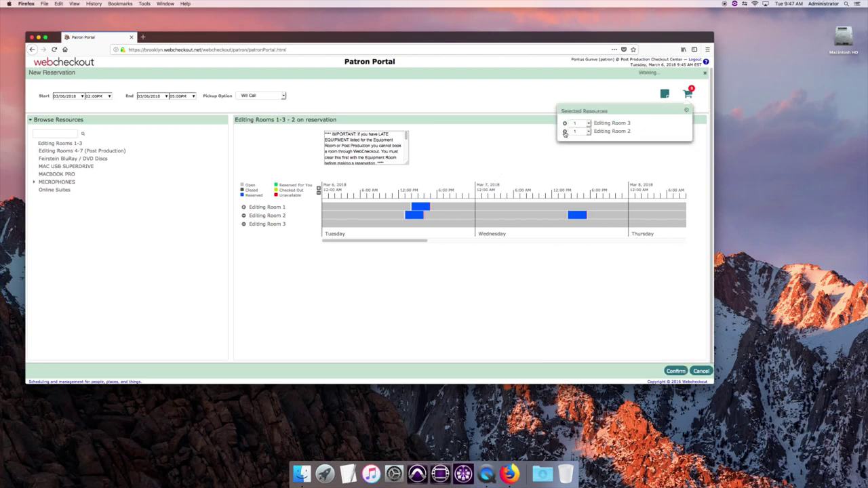
left_click(565, 131)
Confirm the Editing Room 3 reservation and check its March 6 entry under Future Reservations.
left_click(676, 372)
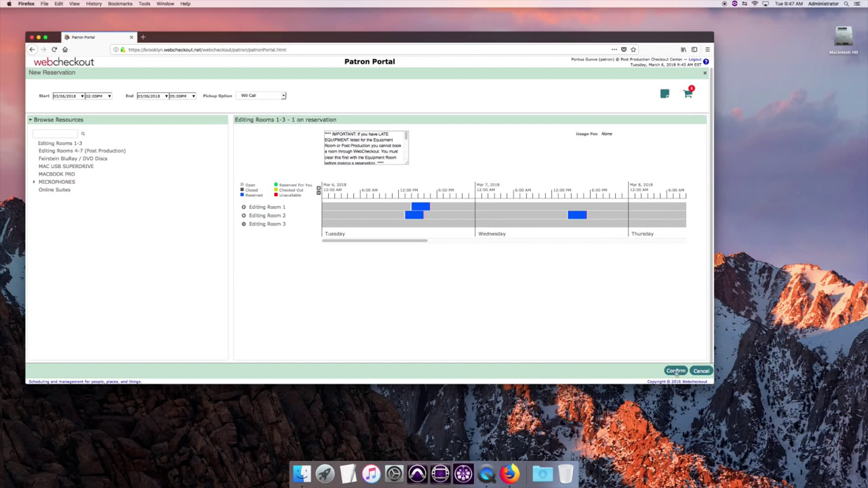
key("Return")
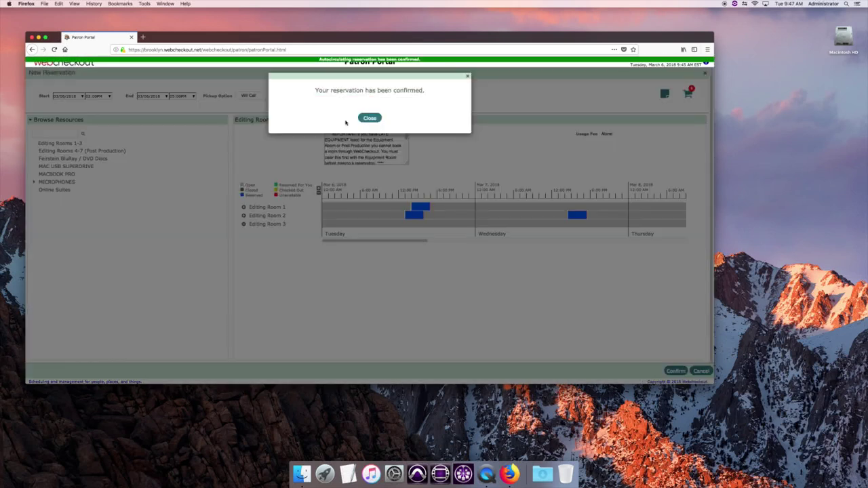
left_click(369, 119)
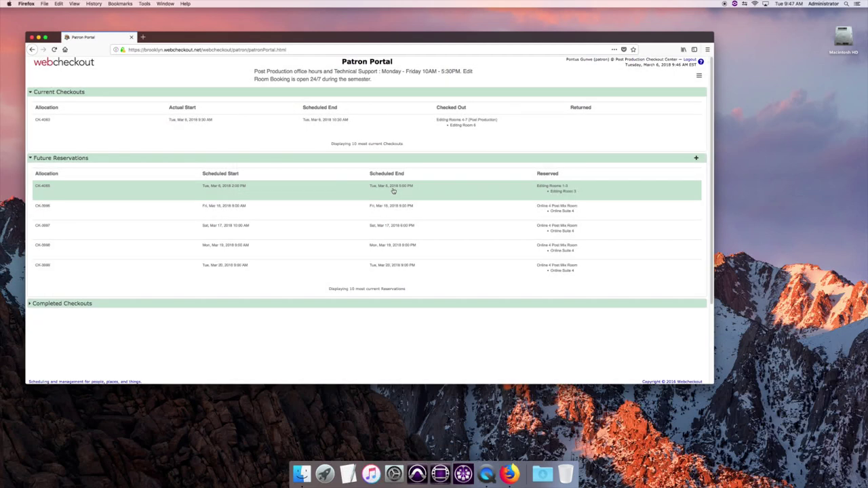
left_click(393, 191)
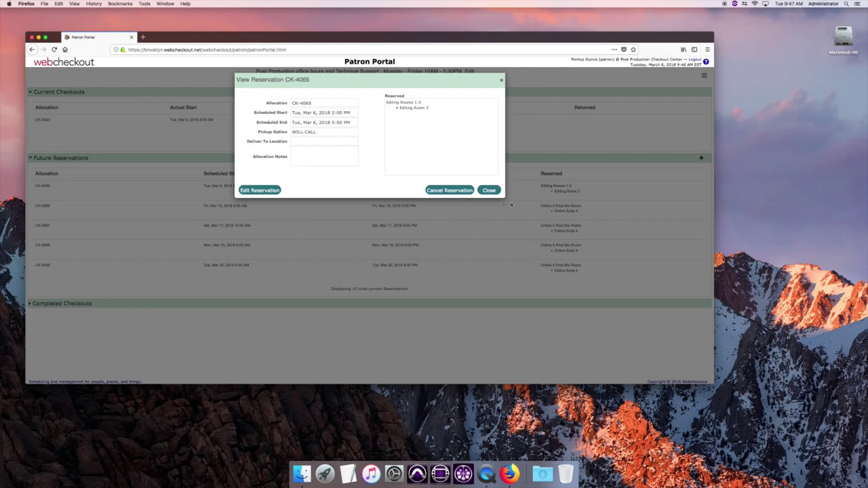
left_click(487, 190)
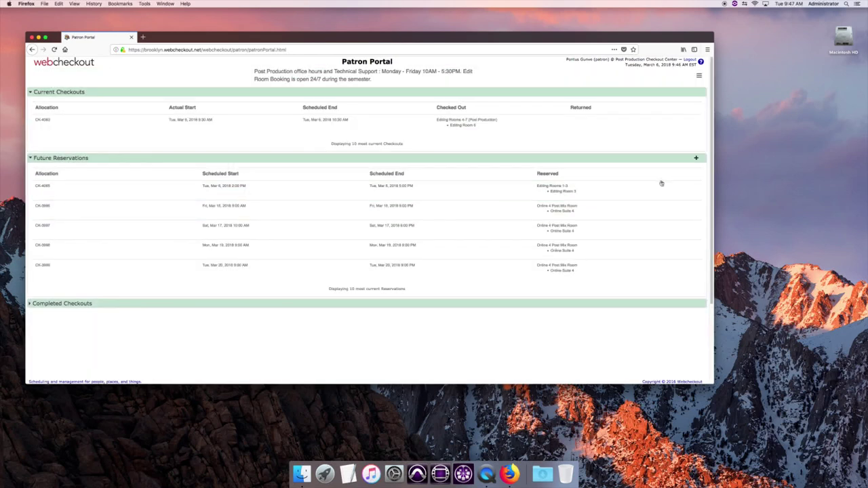
Start another reservation showing Editing Rooms 1-3, then reopen the March 6 reservation's details.
left_click(696, 159)
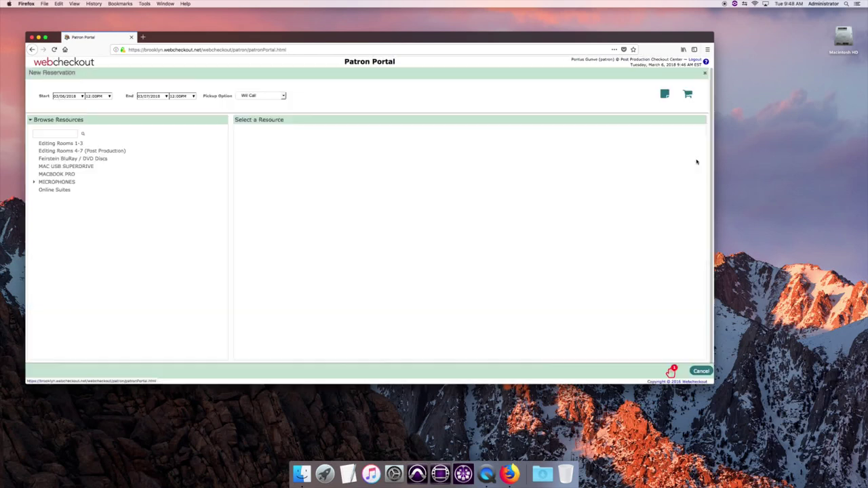
left_click(66, 143)
mouse_move(417, 226)
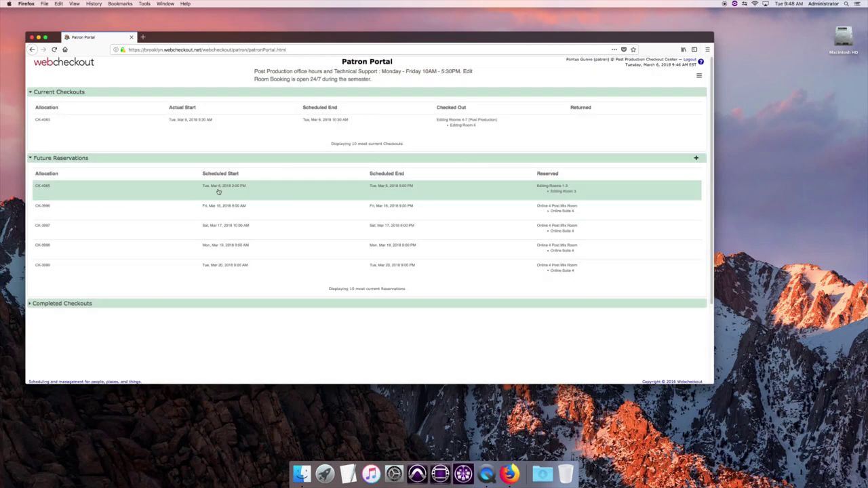
left_click(206, 186)
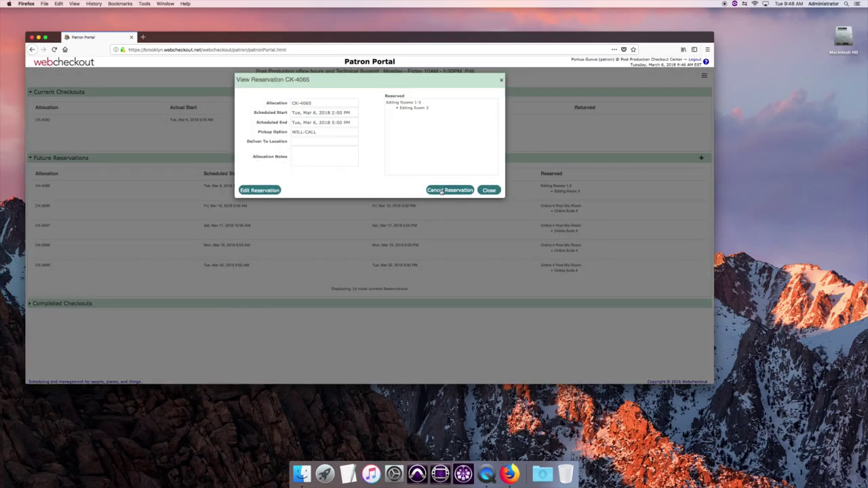
Cancel the March 6 Editing Room 3 reservation and show Editing Rooms 1-3 availability.
left_click(441, 191)
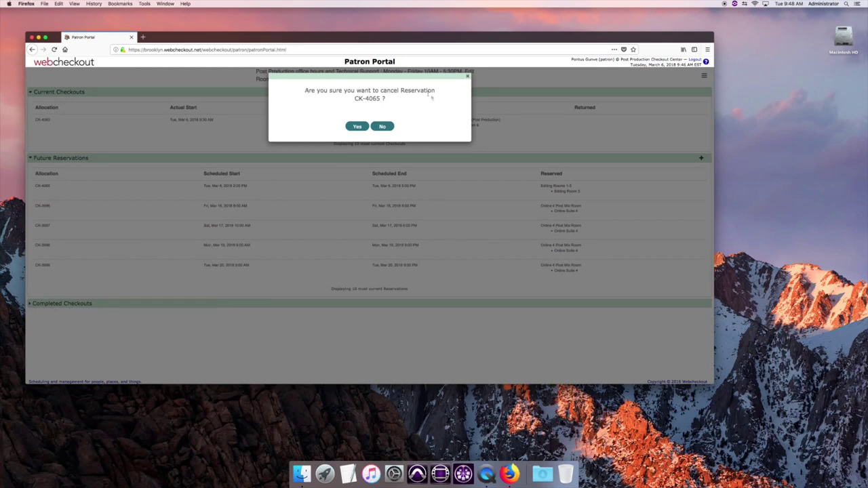
left_click(356, 127)
left_click(457, 101)
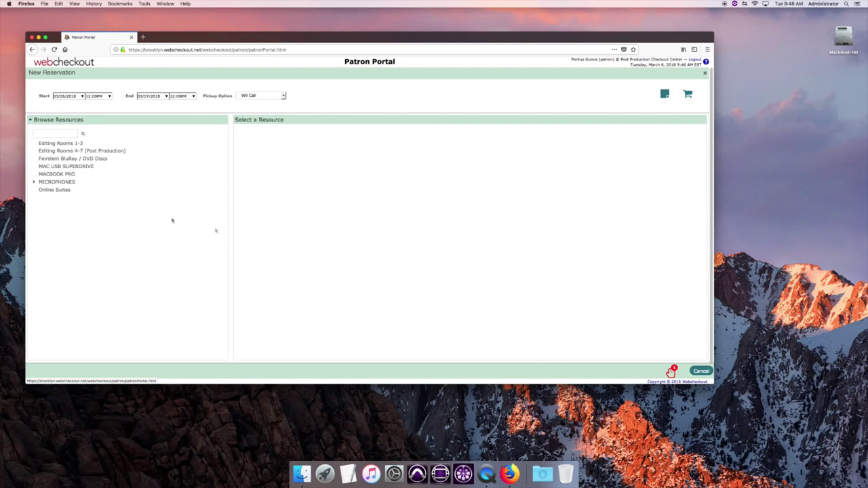
left_click(50, 144)
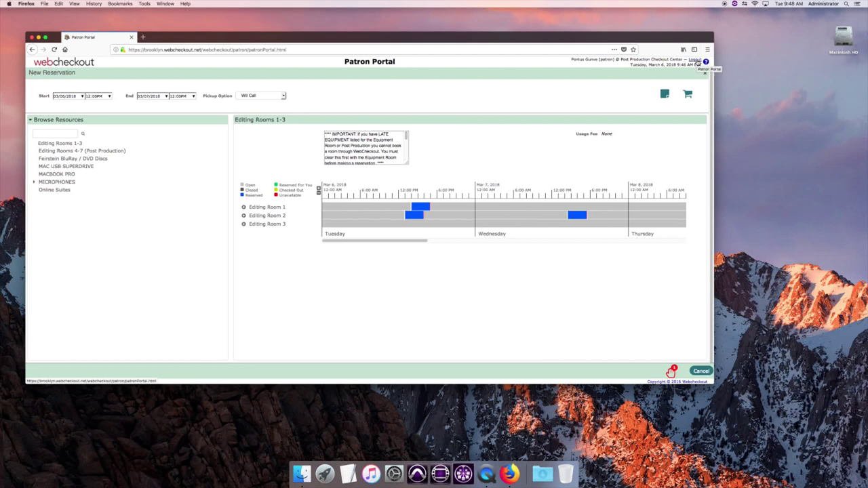
Log out, sign back in, and switch to the Music and Sound Checkout Center.
left_click(695, 61)
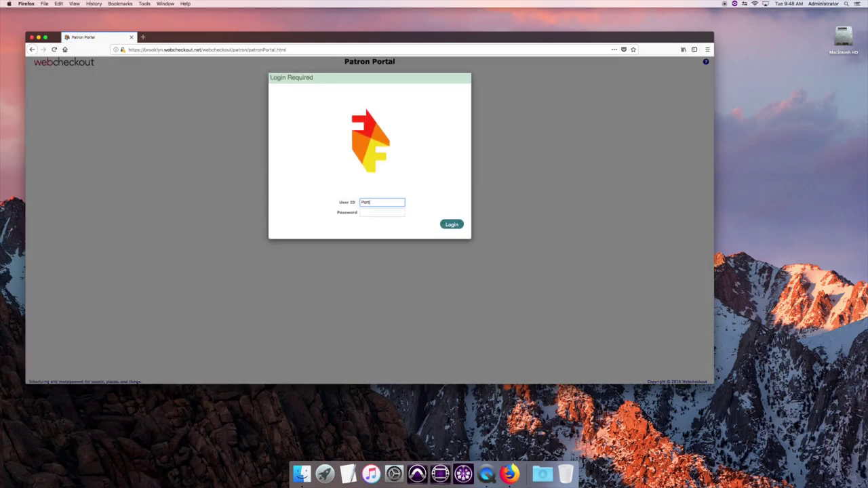
key("Return")
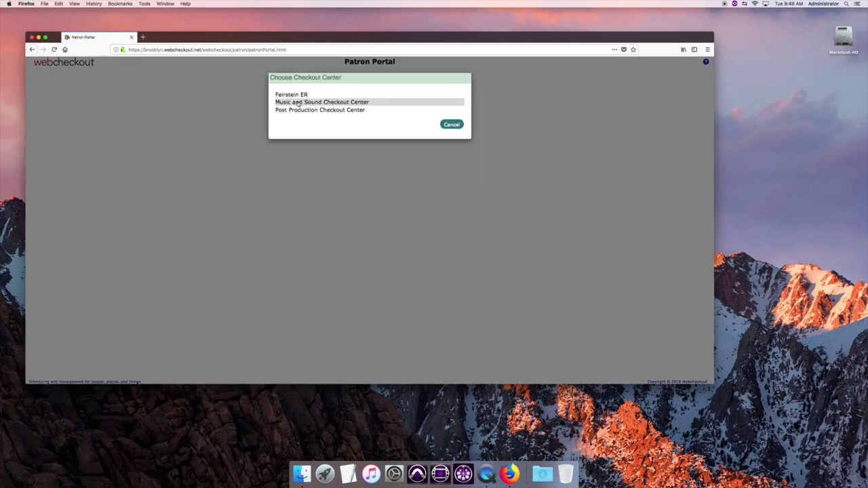
left_click(298, 102)
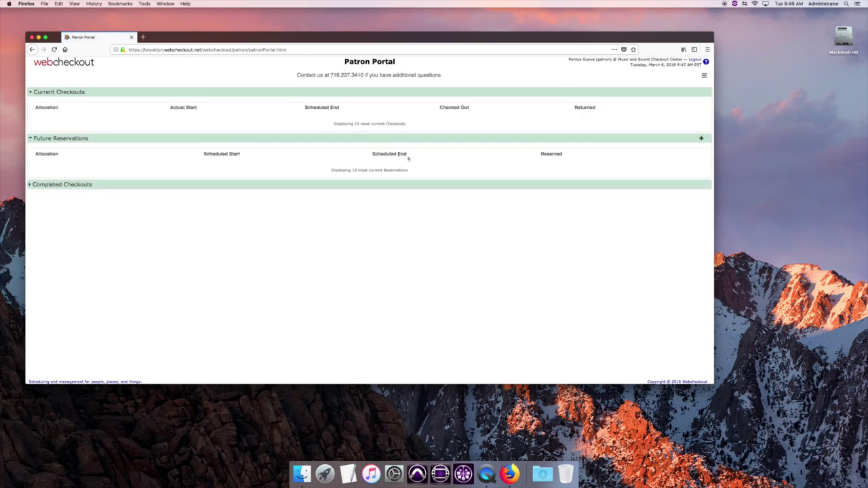
Reserve Recording Studio (525A) for 03/10/2018, 2:00PM–5:00PM, and confirm the reservation.
left_click(701, 140)
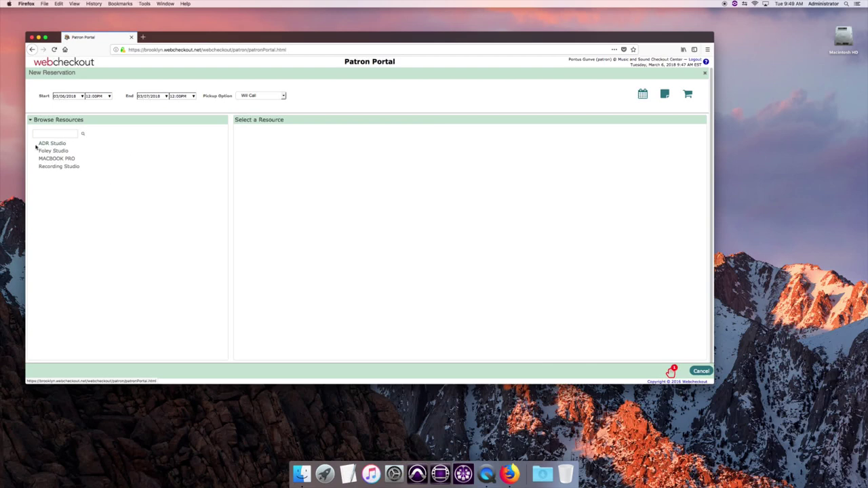
left_click(55, 166)
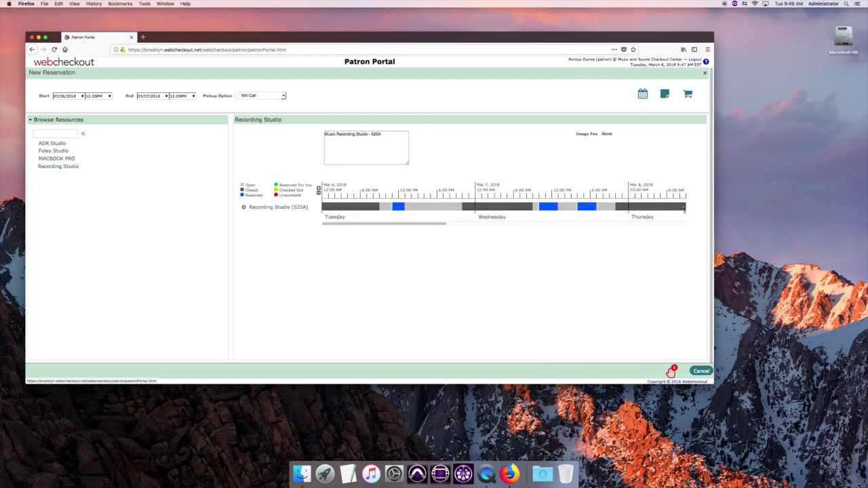
mouse_move(398, 207)
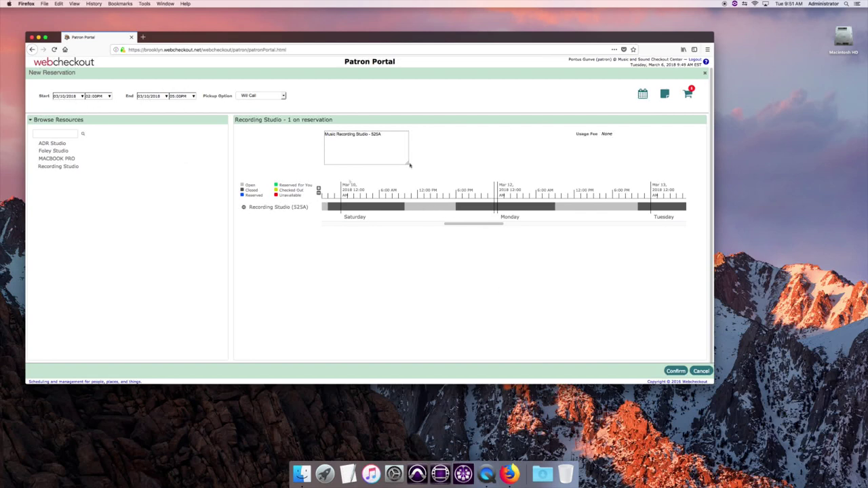
mouse_move(689, 97)
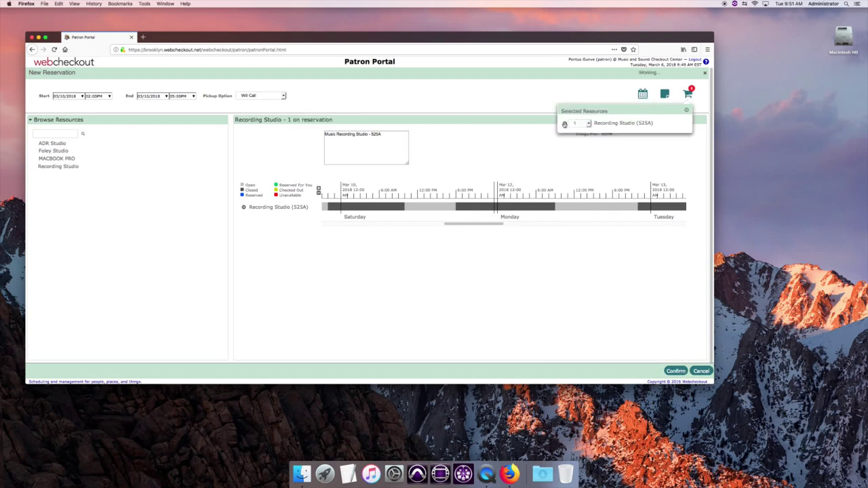
left_click(564, 124)
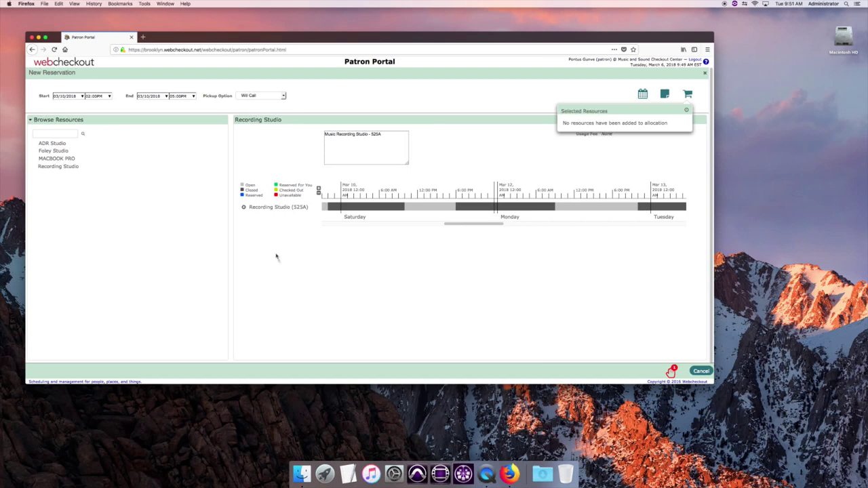
left_click(243, 208)
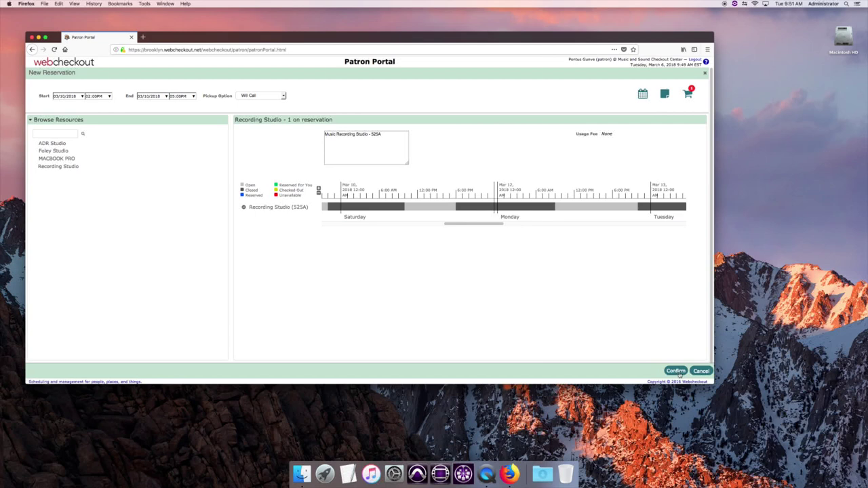
left_click(678, 372)
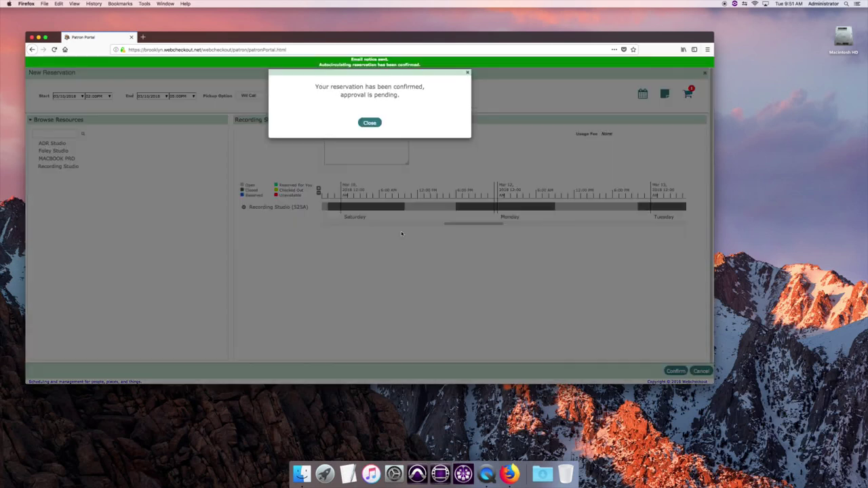
Dismiss the confirmation, then view and close the details of the pending Mar 10 Recording Studio reservation.
left_click(370, 126)
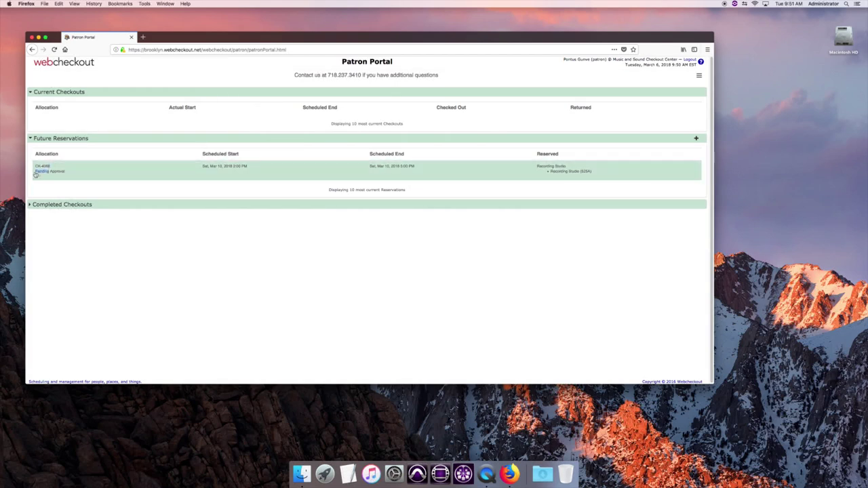
left_click(45, 170)
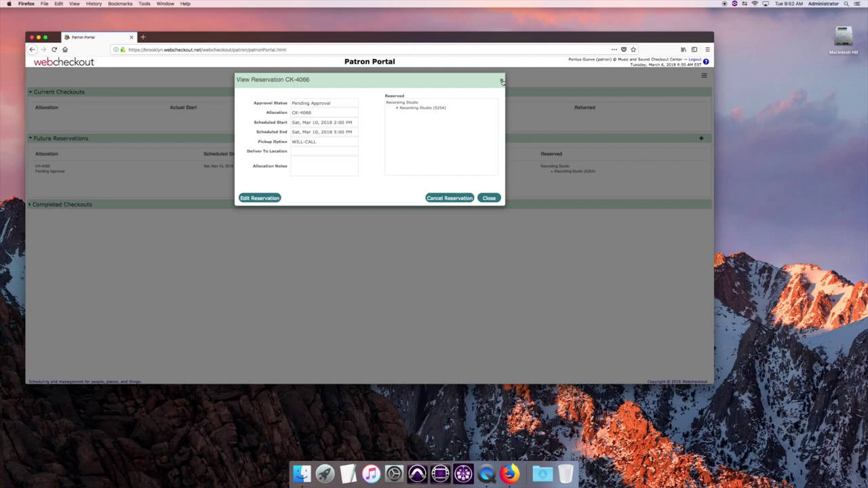
left_click(502, 80)
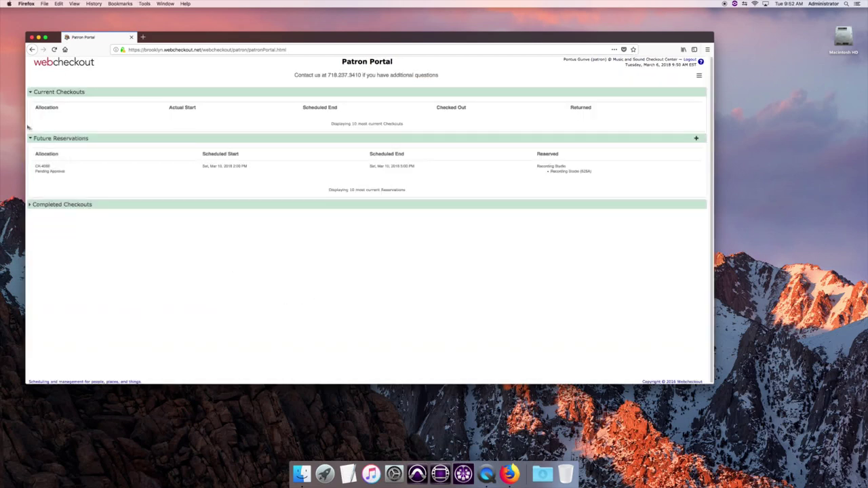